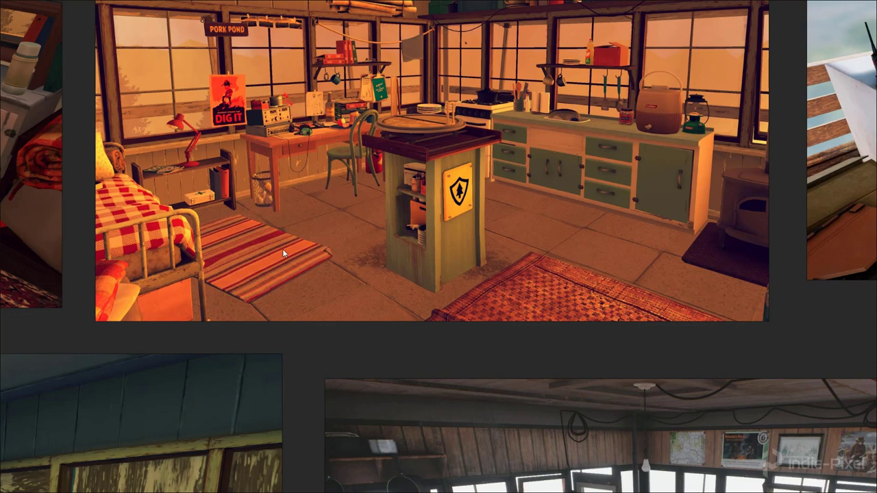
# Examine the lookout cabin interior references on the image board, including the cabinets, counters and windows.
pyautogui.moveTo(310, 265); pyautogui.dragTo(317, 210, button='middle')
pyautogui.scroll(-2, 317, 210)
pyautogui.scroll(-1, 416, 232)
pyautogui.moveTo(261, 343); pyautogui.dragTo(355, 322, button='middle')
pyautogui.scroll(2, 315, 356)
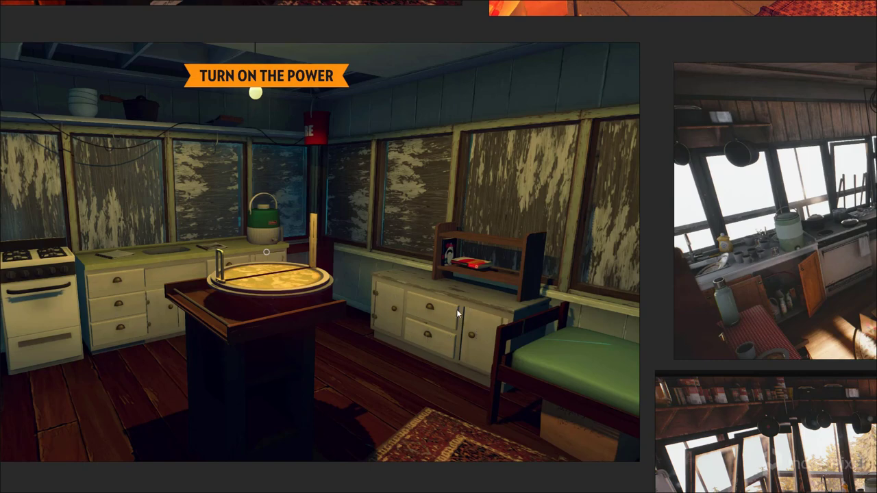
pyautogui.scroll(-5, 465, 295)
pyautogui.moveTo(658, 114); pyautogui.dragTo(465, 229, button='middle')
pyautogui.scroll(7, 471, 225)
pyautogui.scroll(-5, 439, 229)
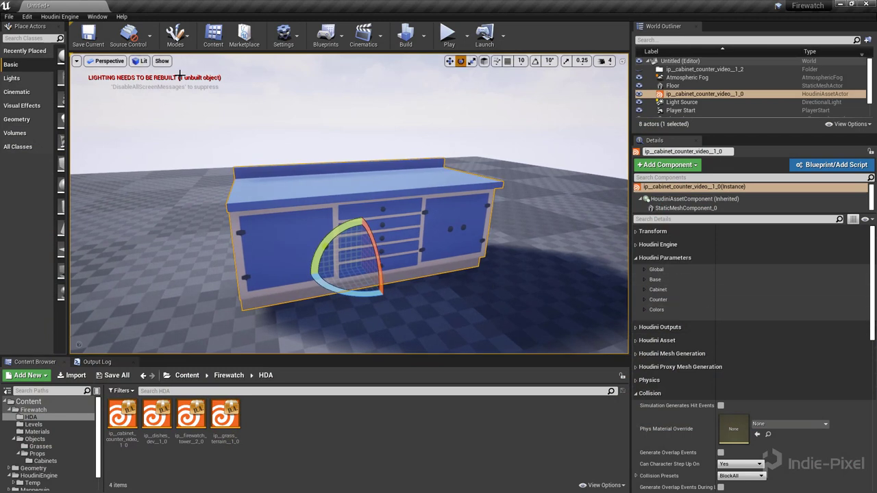
# Expand the Global, Base, Colors, Counter and Cabinet parameter groups of the cabinet counter asset in Unreal Engine.
pyautogui.click(644, 269)
pyautogui.click(645, 291)
pyautogui.click(647, 369)
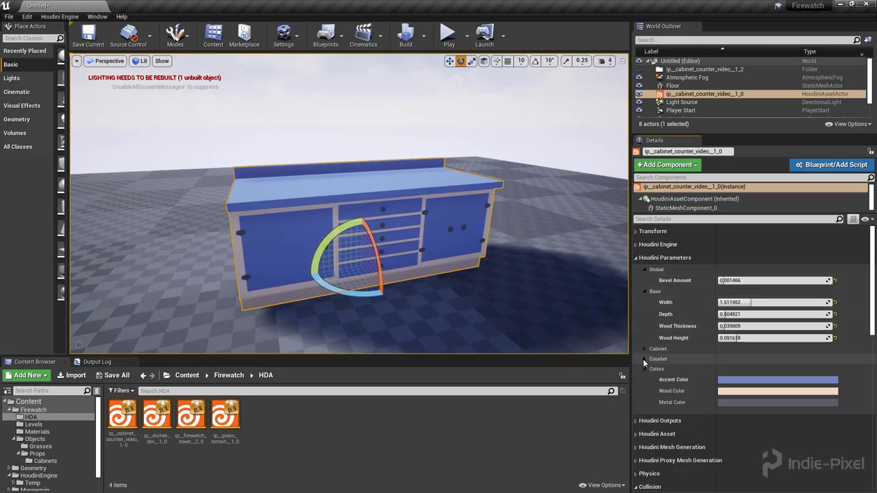
pyautogui.click(647, 359)
pyautogui.click(647, 348)
# Reset the base width to 2.0 and set the base depth to about 0.759.
pyautogui.press('s')
pyautogui.moveTo(431, 251); pyautogui.dragTo(428, 249, button='right')
pyautogui.click(835, 302)
pyautogui.moveTo(730, 315)
pyautogui.mouseDown()
pyautogui.moveTo(745, 315)
pyautogui.moveTo(731, 314)
pyautogui.mouseUp()
pyautogui.moveTo(523, 271); pyautogui.dragTo(518, 272, button='right')
pyautogui.press('s')
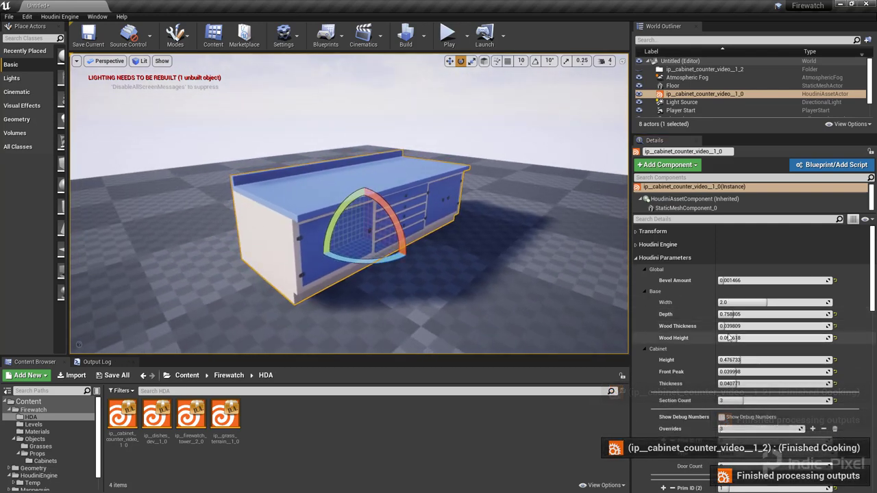
# Set the base's wood thickness to about 0.081 and its wood height to about 0.140.
pyautogui.moveTo(726, 326); pyautogui.dragTo(737, 326)
pyautogui.keyDown('alt'); pyautogui.moveTo(511, 253); pyautogui.dragTo(459, 255); pyautogui.keyUp('alt')
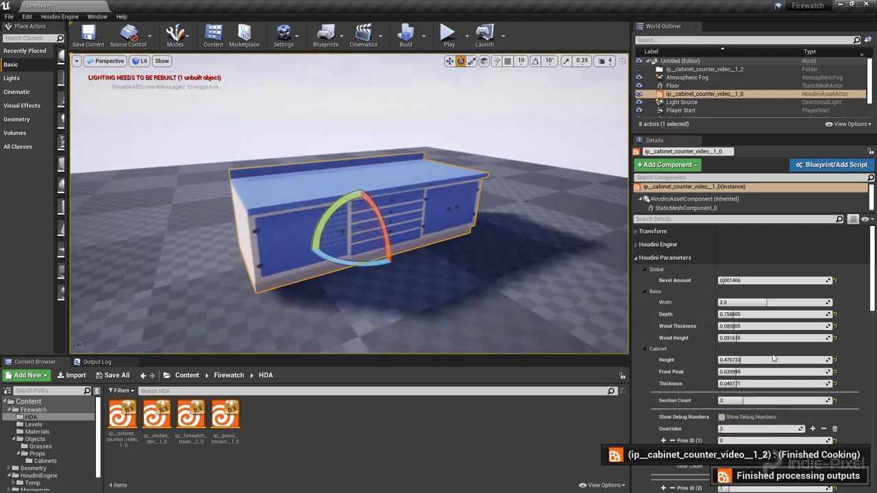
pyautogui.moveTo(736, 338); pyautogui.dragTo(748, 338)
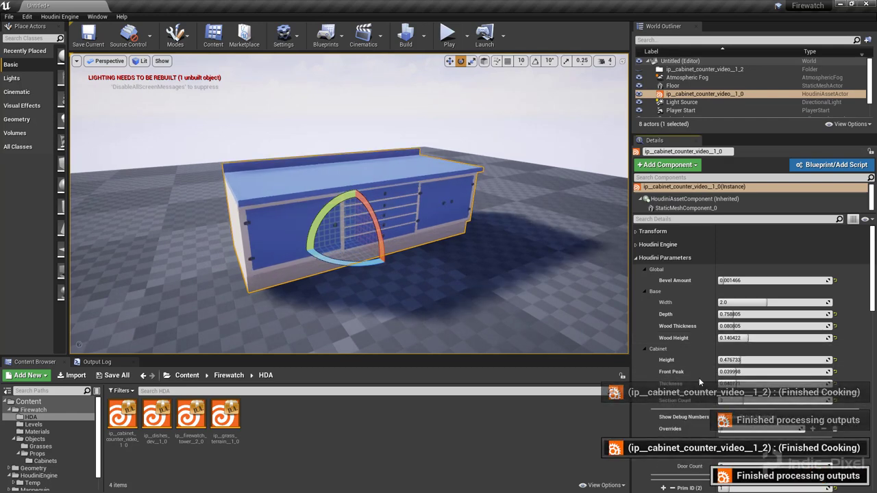
# Reduce the base depth to about 0.56 and check the cabinet from the side and front.
pyautogui.scroll(-2, 699, 376)
pyautogui.keyDown('alt'); pyautogui.moveTo(521, 274); pyautogui.dragTo(336, 271); pyautogui.keyUp('alt')
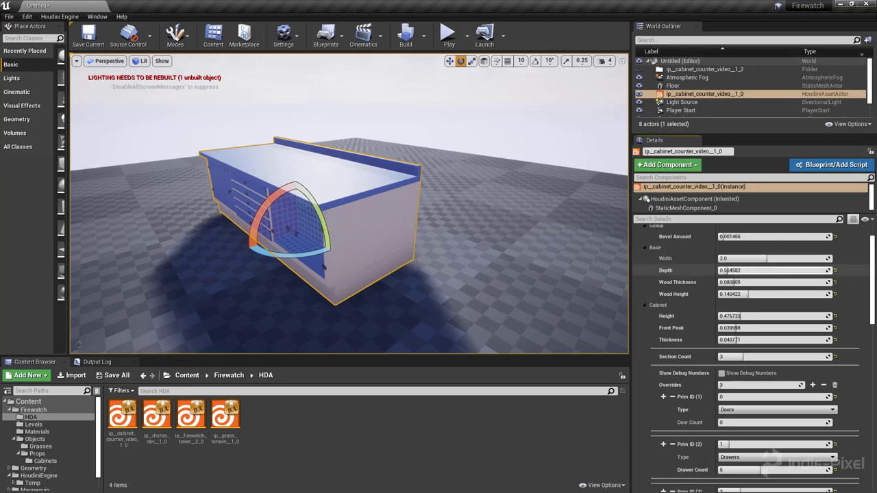
pyautogui.keyDown('alt'); pyautogui.moveTo(403, 267); pyautogui.dragTo(548, 269); pyautogui.keyUp('alt')
# Turn on the debug numbers for the cabinet and set its section count to 4.
pyautogui.scroll(-3, 742, 271)
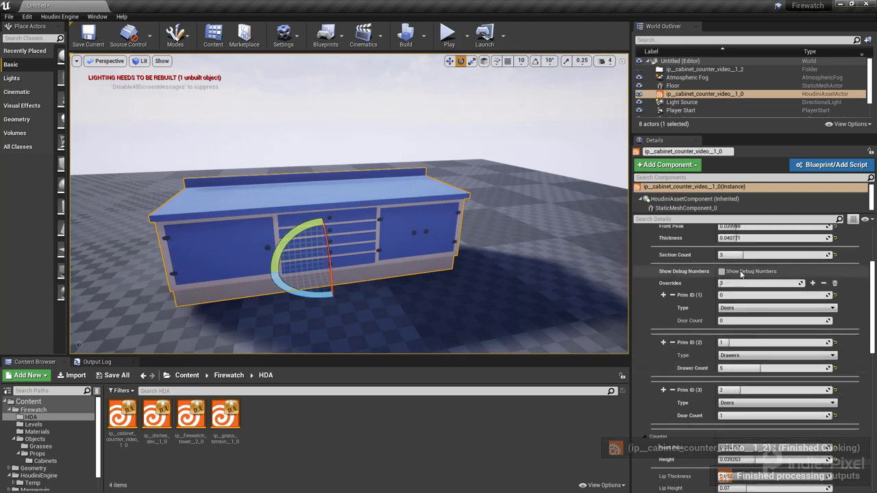
pyautogui.click(721, 271)
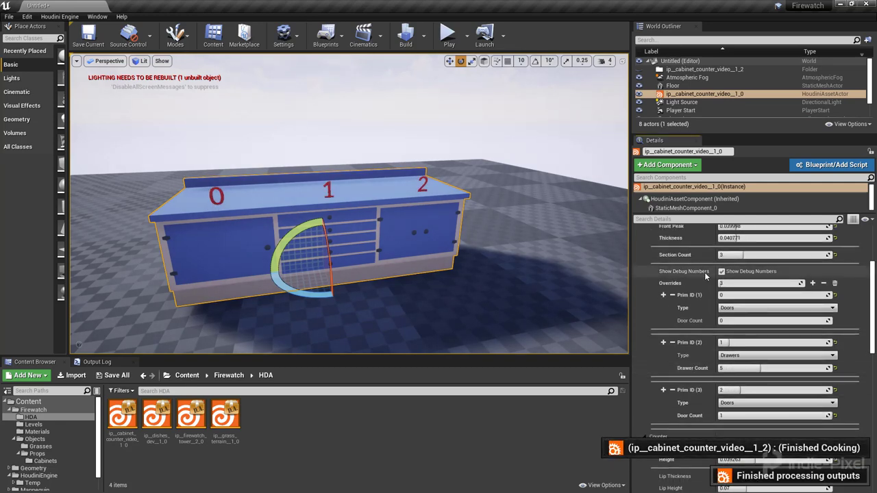
pyautogui.moveTo(740, 255); pyautogui.dragTo(753, 255)
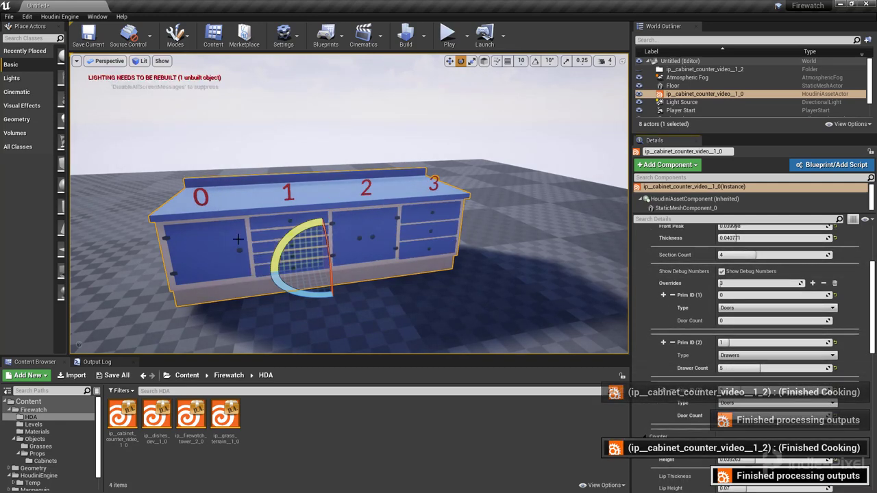
# Change the override for cabinet section 0 to Drawers with a drawer count of 2.
pyautogui.moveTo(349, 206); pyautogui.dragTo(289, 246, button='right')
pyautogui.keyDown('alt'); pyautogui.moveTo(341, 285); pyautogui.dragTo(383, 285, button='right'); pyautogui.keyUp('alt')
pyautogui.moveTo(558, 211)
pyautogui.mouseDown(button='right')
pyautogui.moveTo(546, 193)
pyautogui.moveTo(558, 194)
pyautogui.mouseUp(button='right')
pyautogui.scroll(-1, 778, 326)
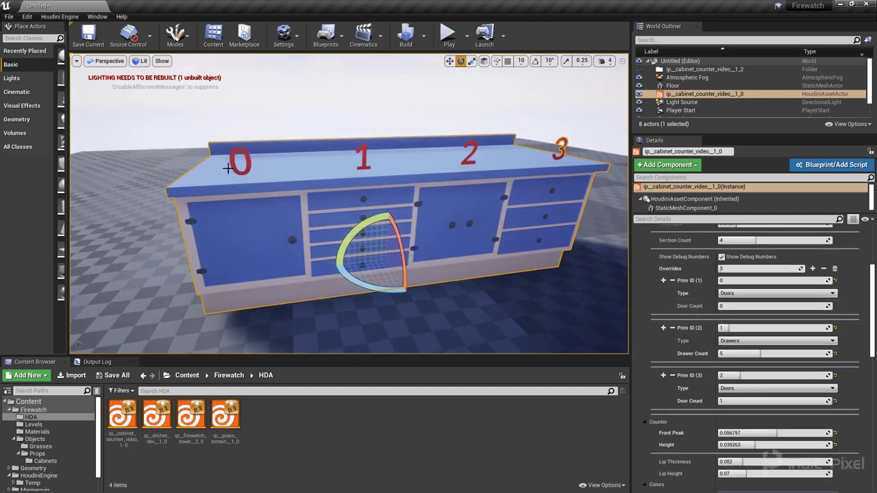
pyautogui.click(743, 294)
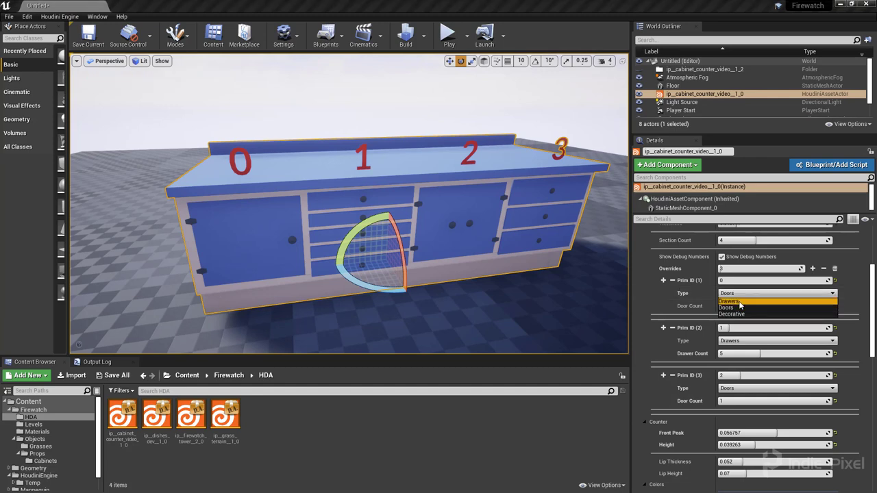
pyautogui.click(742, 302)
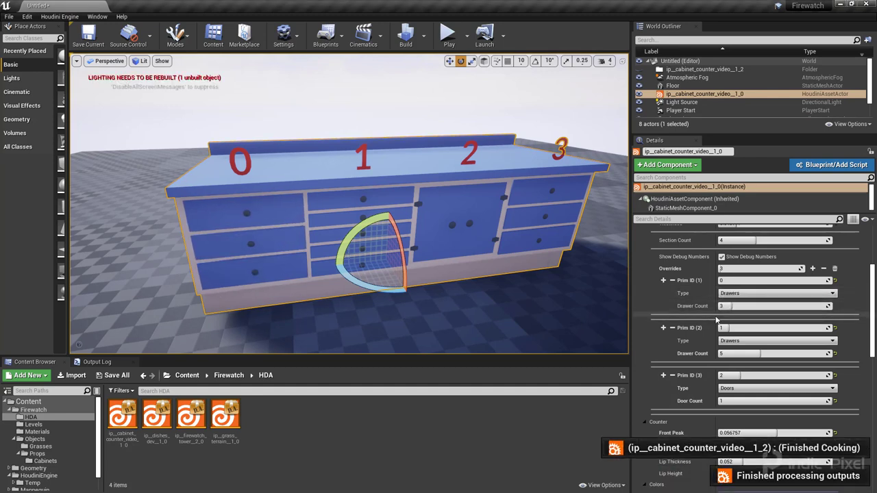
pyautogui.moveTo(731, 306)
pyautogui.mouseDown()
pyautogui.moveTo(760, 306)
pyautogui.moveTo(718, 307)
pyautogui.mouseUp()
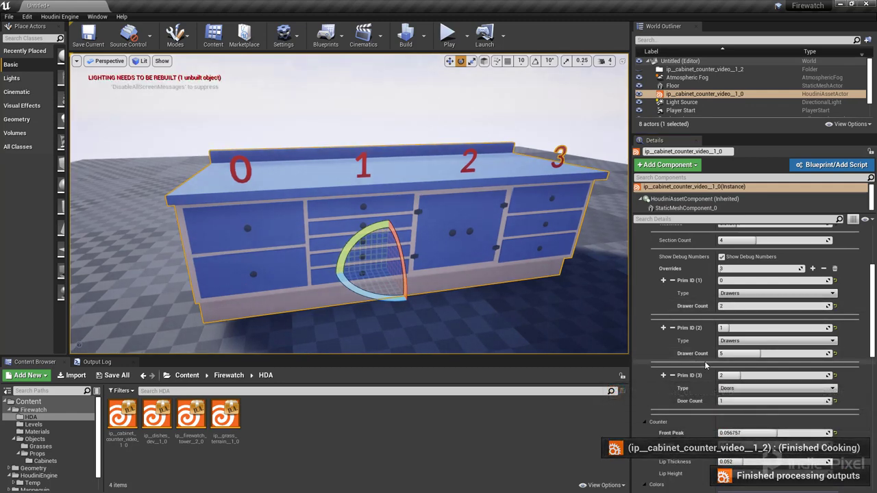
# Change section 1 to Doors with a door count of 1, and set section 2's door count to 0.
pyautogui.click(738, 341)
pyautogui.click(737, 359)
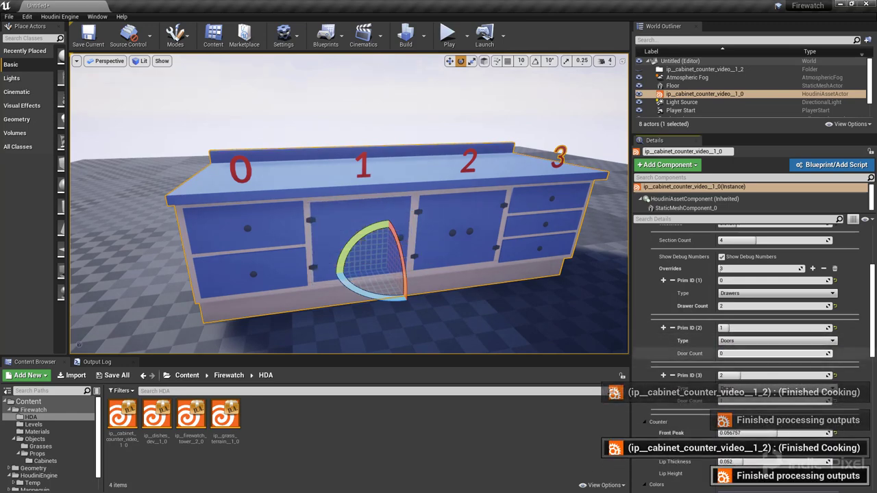
pyautogui.moveTo(732, 355); pyautogui.dragTo(744, 354)
pyautogui.moveTo(382, 172)
pyautogui.mouseDown(button='right')
pyautogui.moveTo(363, 171)
pyautogui.moveTo(382, 172)
pyautogui.mouseUp(button='right')
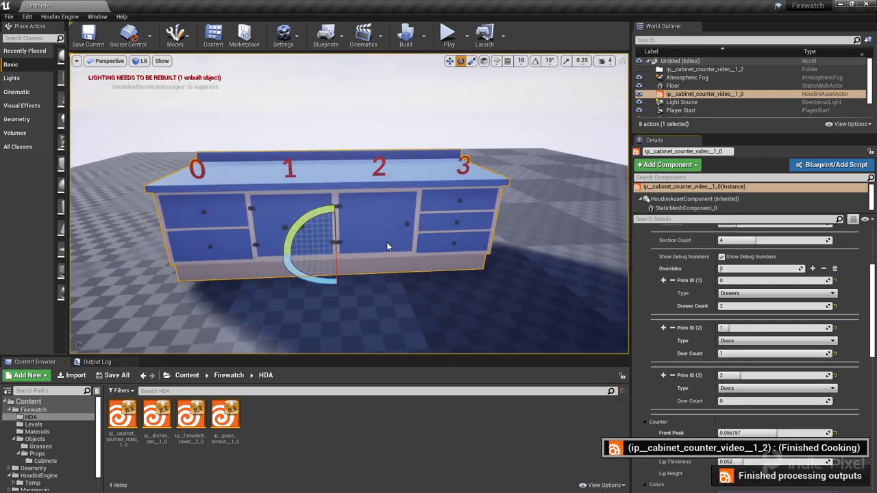
pyautogui.keyDown('alt'); pyautogui.moveTo(386, 242); pyautogui.dragTo(348, 242); pyautogui.keyUp('alt')
# Add a fourth override with Prim ID 3 and set its drawer count to 5.
pyautogui.click(813, 268)
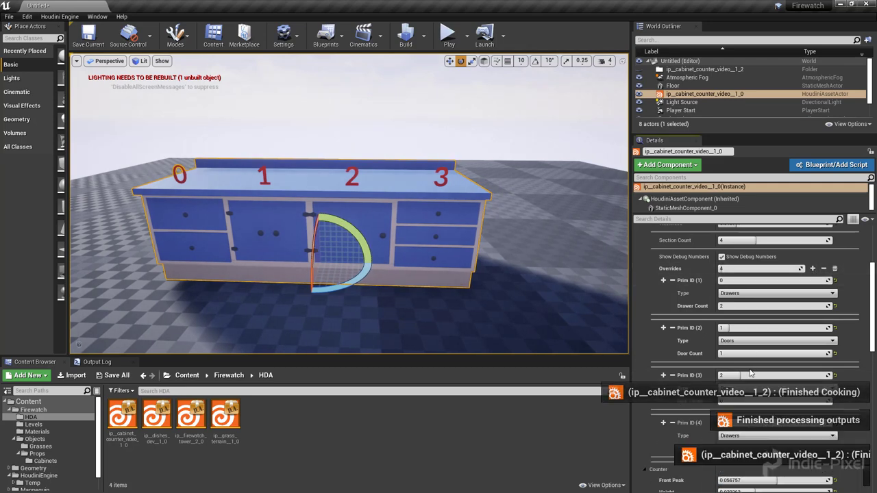
pyautogui.scroll(-3, 739, 322)
pyautogui.click(741, 305)
pyautogui.write('3')
pyautogui.press('Return')
pyautogui.moveTo(735, 331); pyautogui.dragTo(760, 331)
pyautogui.keyDown('alt'); pyautogui.moveTo(397, 280); pyautogui.dragTo(456, 295); pyautogui.keyUp('alt')
pyautogui.keyDown('alt'); pyautogui.moveTo(315, 277); pyautogui.dragTo(301, 275); pyautogui.keyUp('alt')
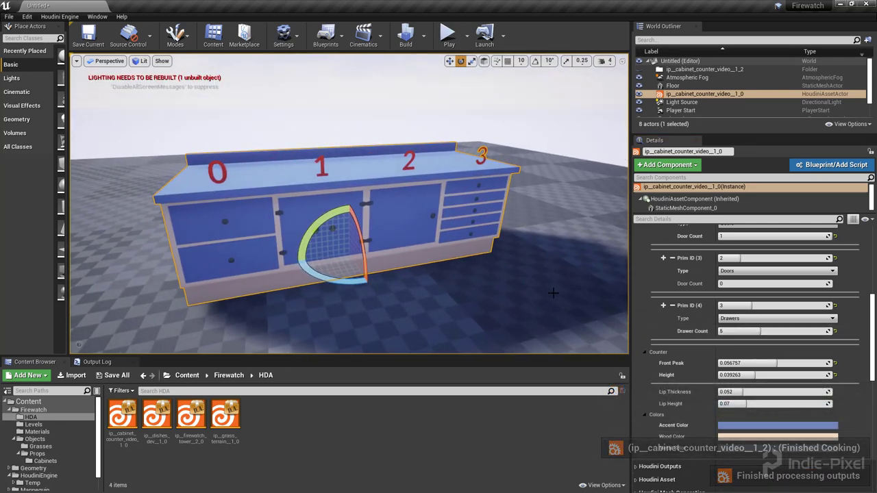
pyautogui.scroll(-3, 696, 341)
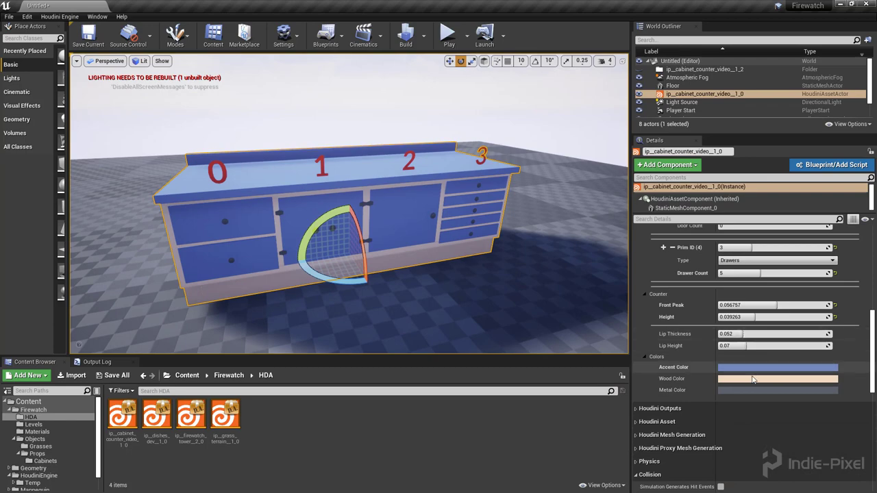
pyautogui.keyDown('alt'); pyautogui.moveTo(437, 306); pyautogui.dragTo(336, 309); pyautogui.keyUp('alt')
pyautogui.moveTo(335, 309); pyautogui.dragTo(455, 274, button='right')
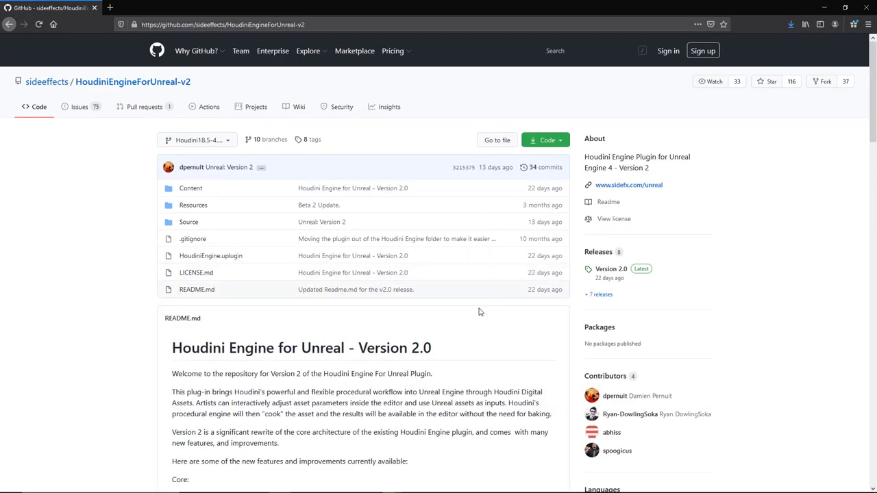
# Open the releases list of the HoudiniEngineForUnreal-v2 GitHub repository and review the Version 2.0 notes and downloadable assets.
pyautogui.click(603, 299)
pyautogui.scroll(-12, 491, 333)
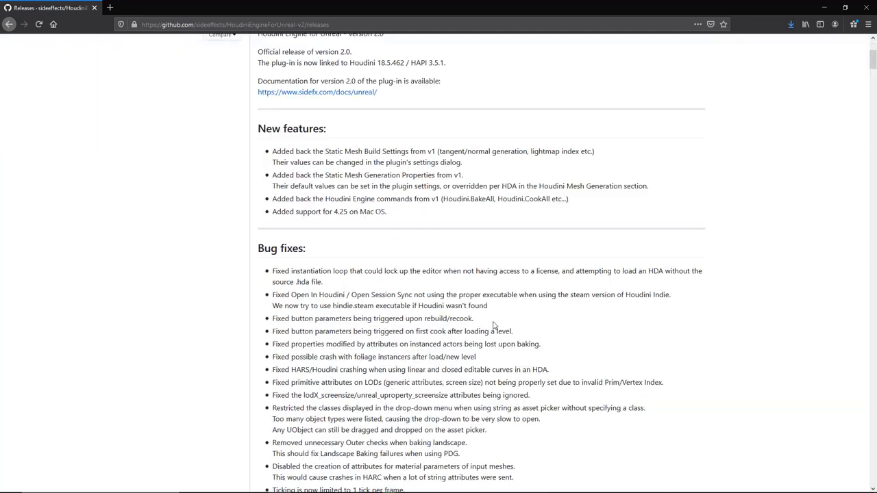
pyautogui.scroll(2, 388, 280)
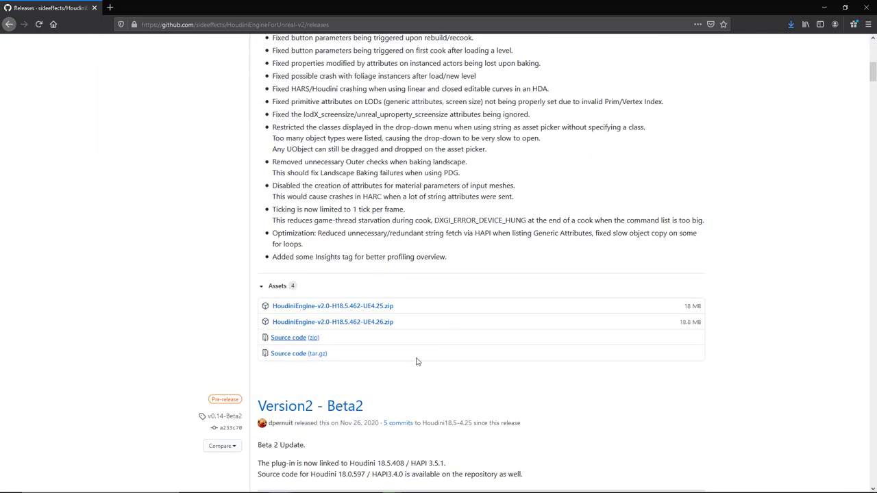
pyautogui.scroll(5, 451, 333)
pyautogui.scroll(2, 407, 212)
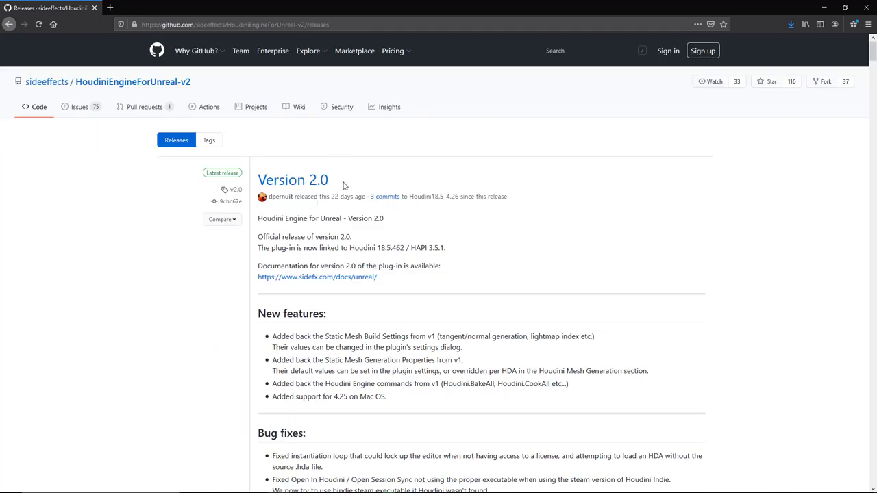
pyautogui.scroll(-7, 393, 247)
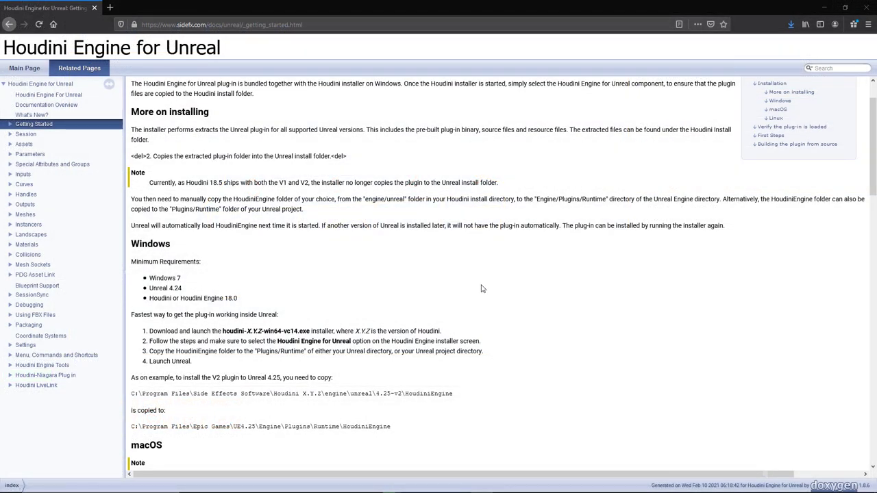
# Look over the installation instructions in the Houdini Engine documentation, and return to the GitHub releases page.
pyautogui.scroll(-2, 478, 291)
pyautogui.scroll(4, 332, 234)
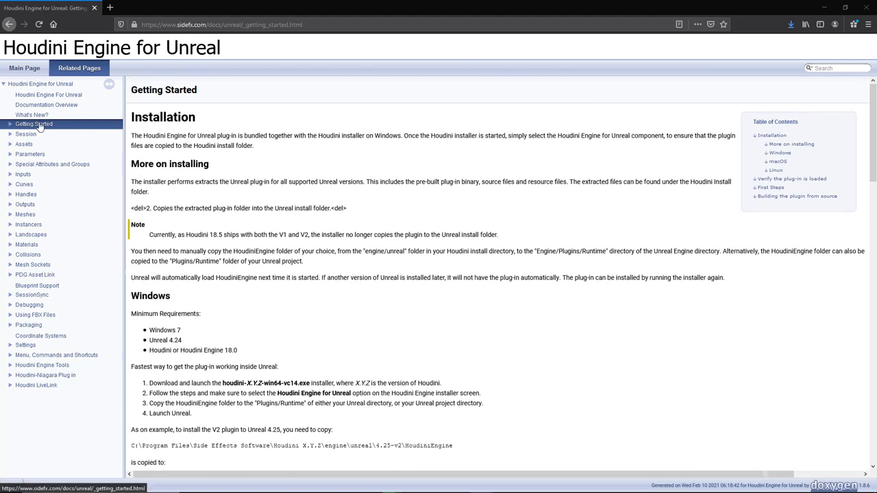
pyautogui.click(8, 24)
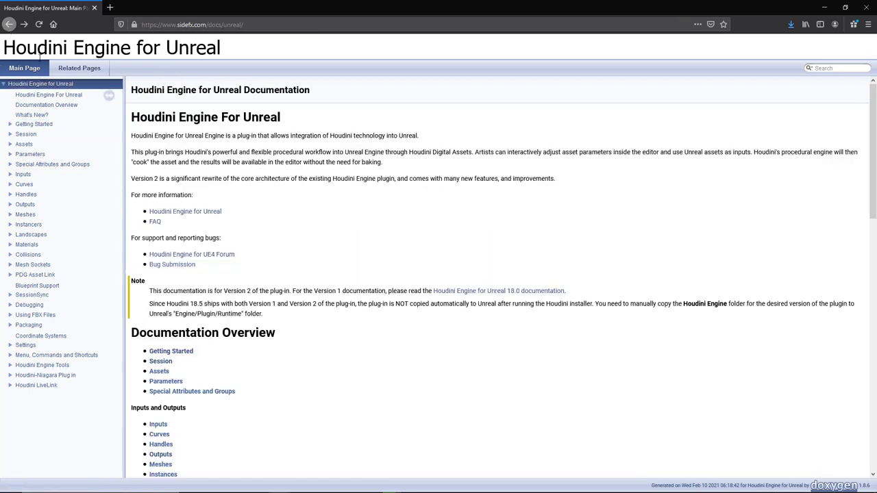
pyautogui.click(8, 24)
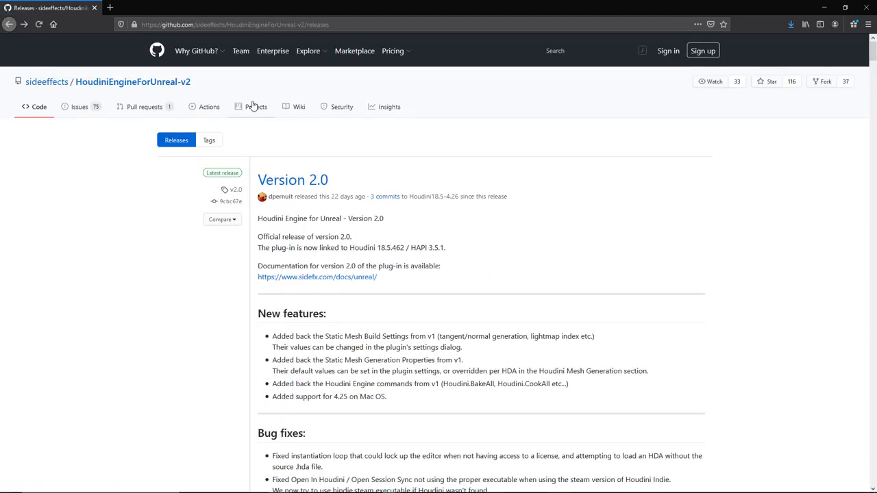
# Open the Getting Started page of the linked Version 2.0 documentation and highlight the note on Houdini 18.5 plugin installation.
pyautogui.click(311, 278)
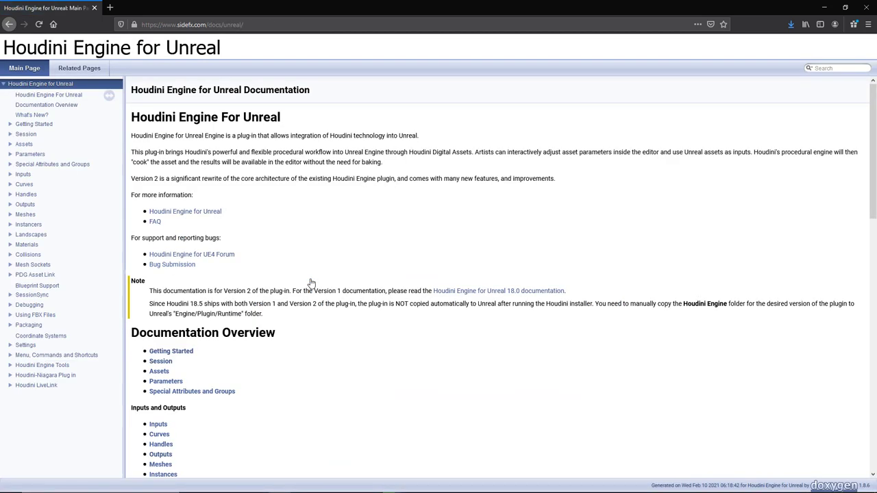
pyautogui.click(31, 124)
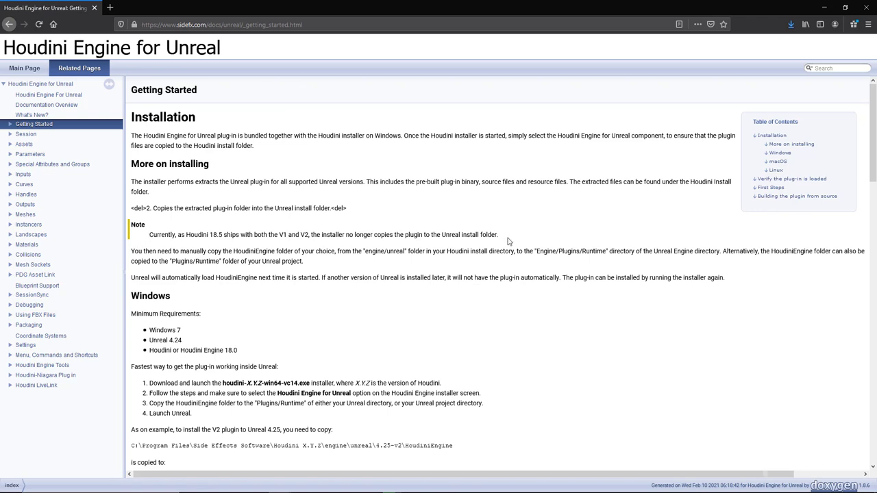
pyautogui.moveTo(501, 237); pyautogui.dragTo(146, 240)
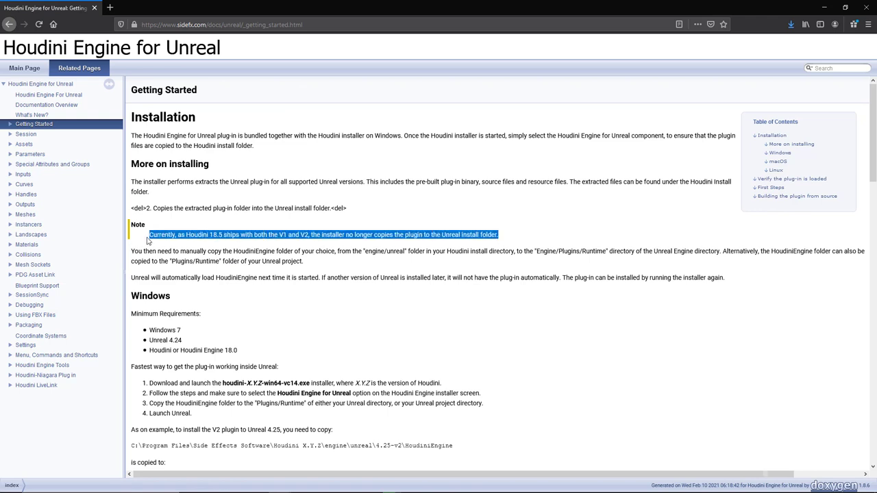
pyautogui.click(375, 238)
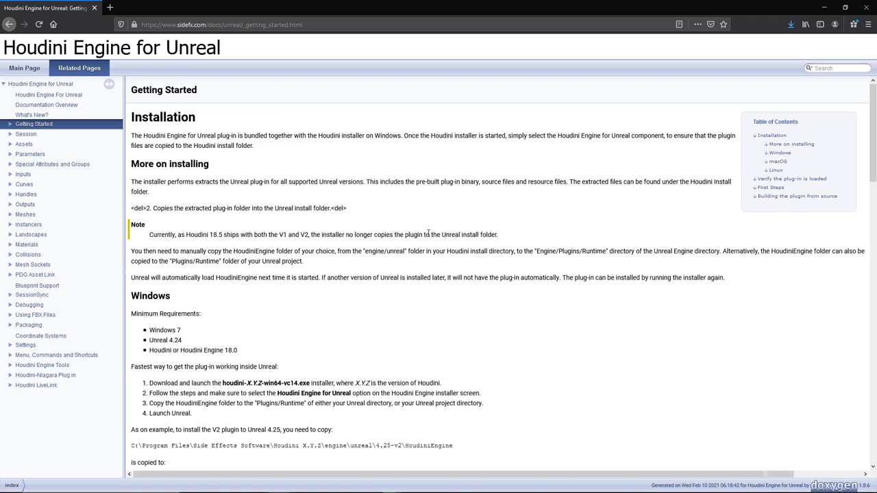
pyautogui.moveTo(498, 233); pyautogui.dragTo(136, 234)
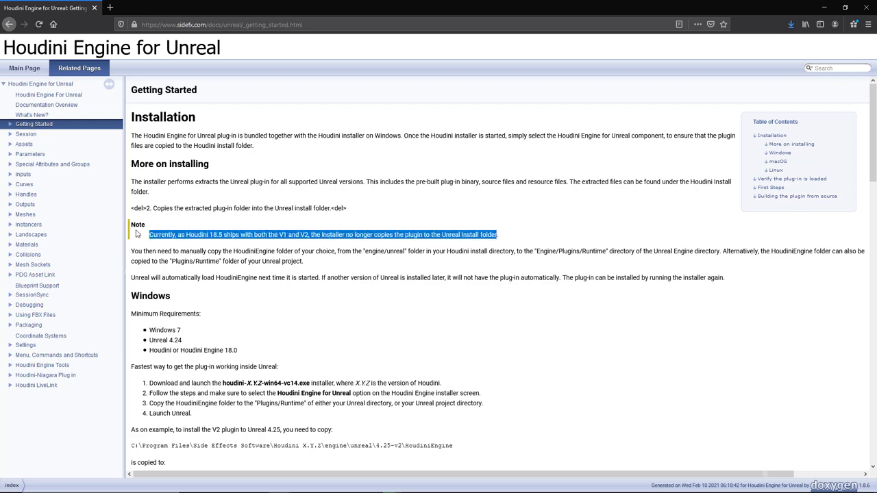
pyautogui.click(345, 280)
# Highlight the example source folder path and the destination path for installing the V2 plugin to Unreal 4.25 on Windows.
pyautogui.scroll(-3, 433, 302)
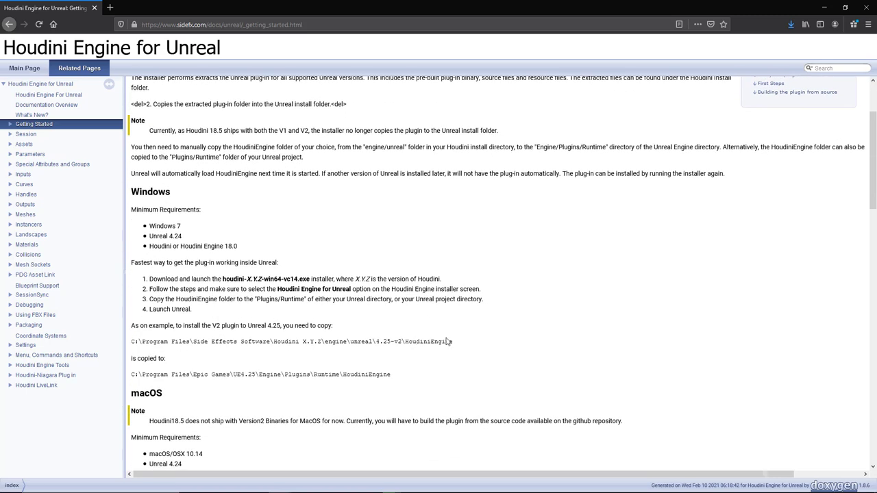
pyautogui.moveTo(454, 342); pyautogui.dragTo(133, 346)
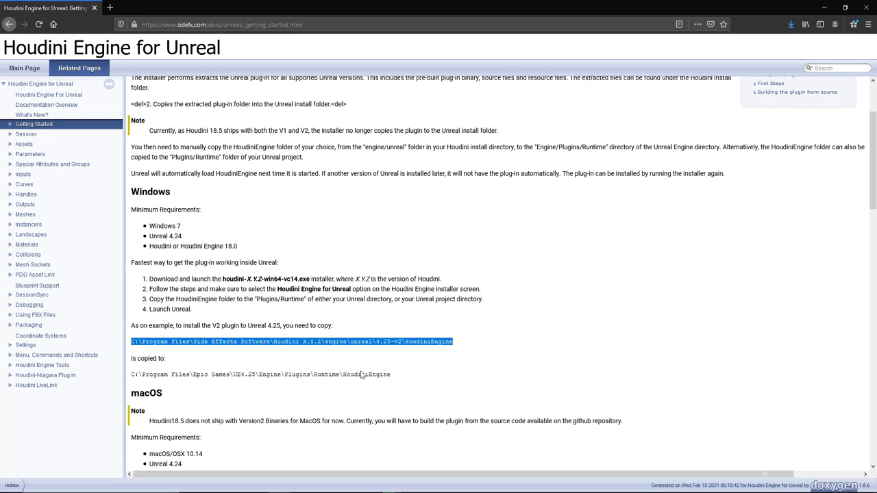
pyautogui.moveTo(395, 375); pyautogui.dragTo(131, 378)
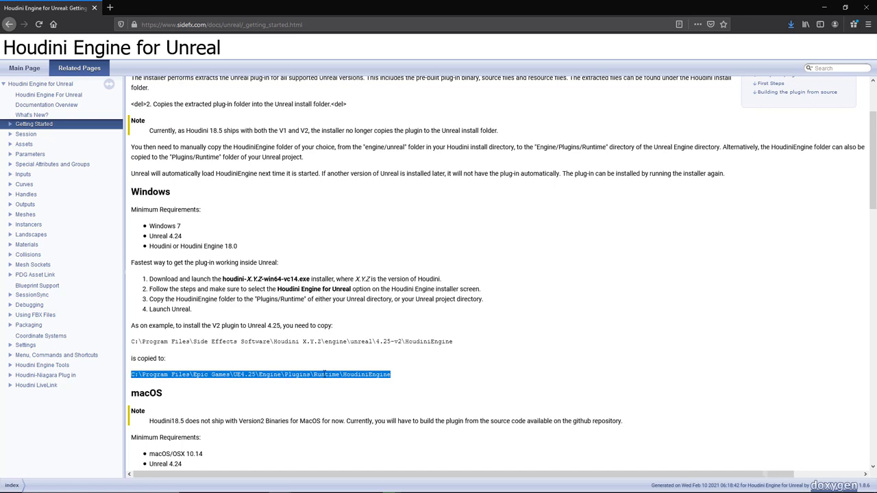
# Highlight the HoudiniEngine folder name in the destination path, and return to the GitHub releases page to look over the downloadable HoudiniEngine-v2.0 assets.
pyautogui.moveTo(396, 378); pyautogui.dragTo(340, 378)
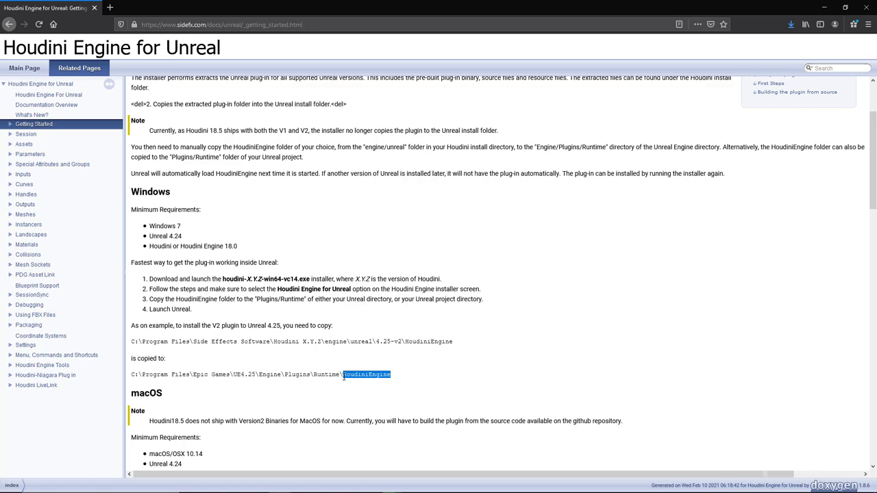
pyautogui.click(10, 24)
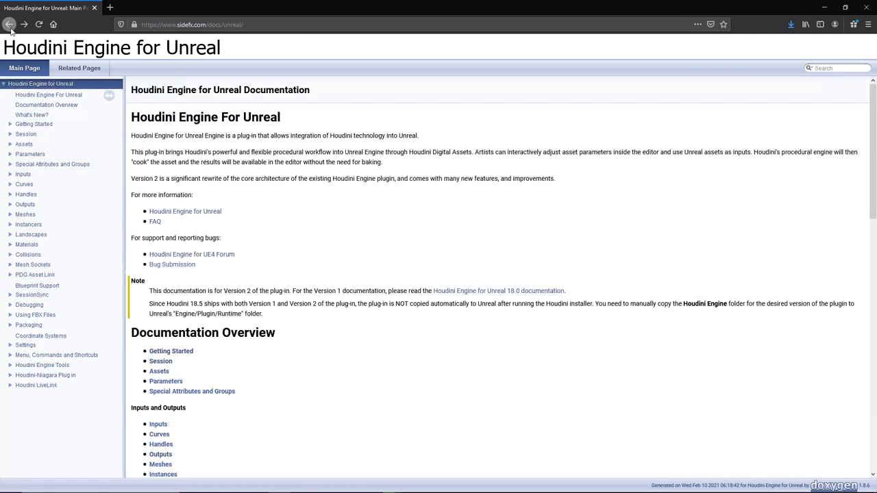
pyautogui.click(10, 24)
pyautogui.scroll(-5, 425, 282)
pyautogui.scroll(-10, 361, 270)
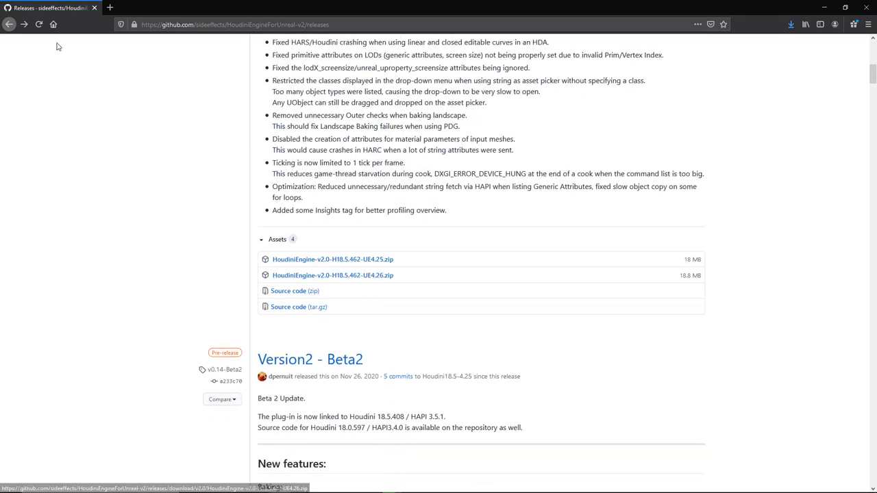
# Go forward to the Getting Started documentation page and highlight C:\Program Files\Epic Games\UE4.25 in the destination path.
pyautogui.click(28, 26)
pyautogui.click(28, 26)
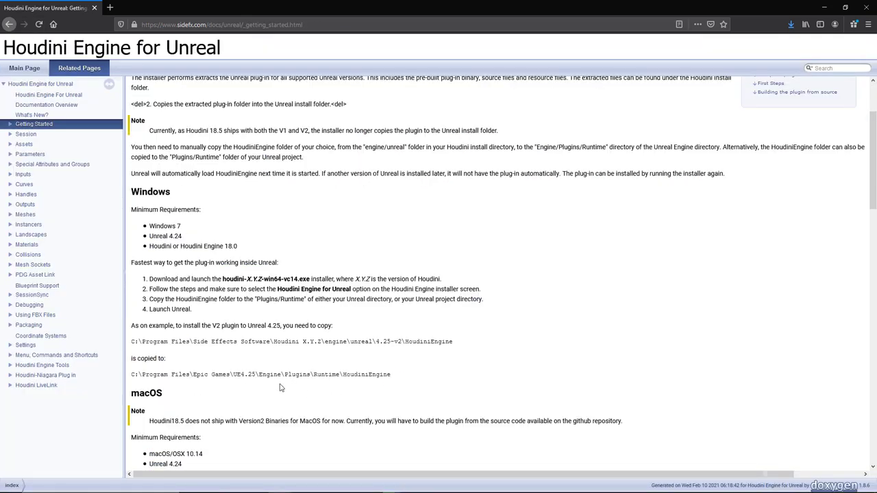
pyautogui.moveTo(256, 376); pyautogui.dragTo(132, 379)
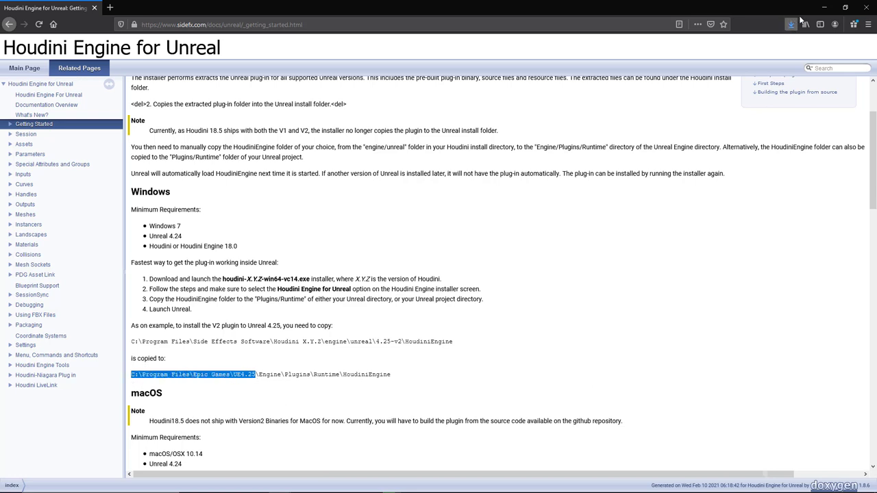
# Switch to Unreal Editor, enlarge the Details area, and review the cabinet counter asset's Houdini parameters and its model in the viewport.
pyautogui.click(825, 7)
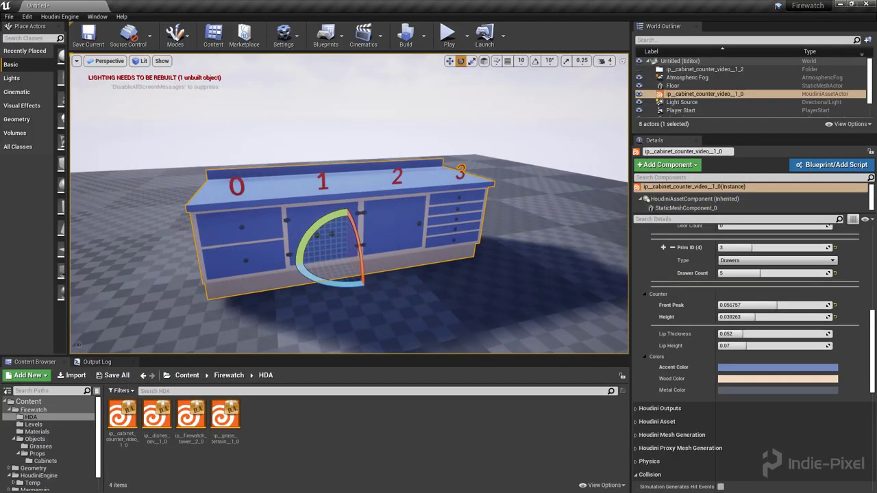
pyautogui.moveTo(349, 273)
pyautogui.keyDown('alt'); pyautogui.mouseDown()
pyautogui.moveTo(397, 271)
pyautogui.moveTo(352, 275)
pyautogui.moveTo(366, 274)
pyautogui.mouseUp(); pyautogui.keyUp('alt')
pyautogui.scroll(15, 710, 388)
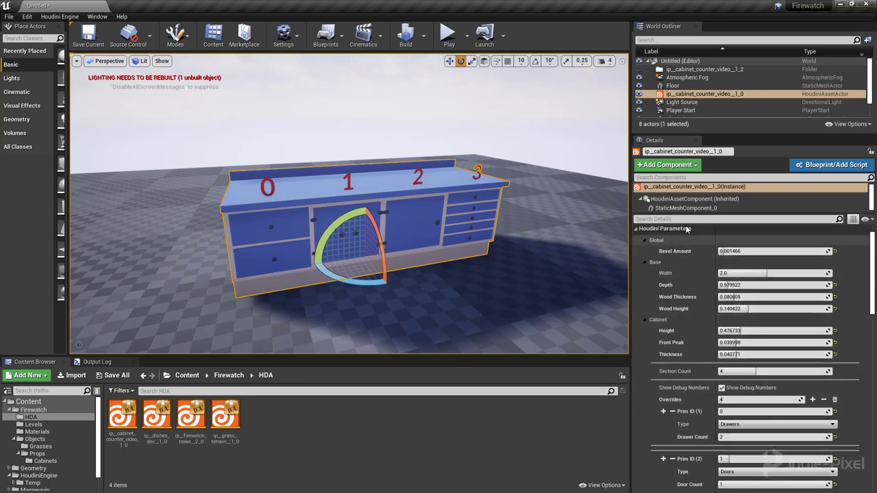
pyautogui.moveTo(750, 132); pyautogui.dragTo(749, 110)
pyautogui.scroll(-7, 708, 322)
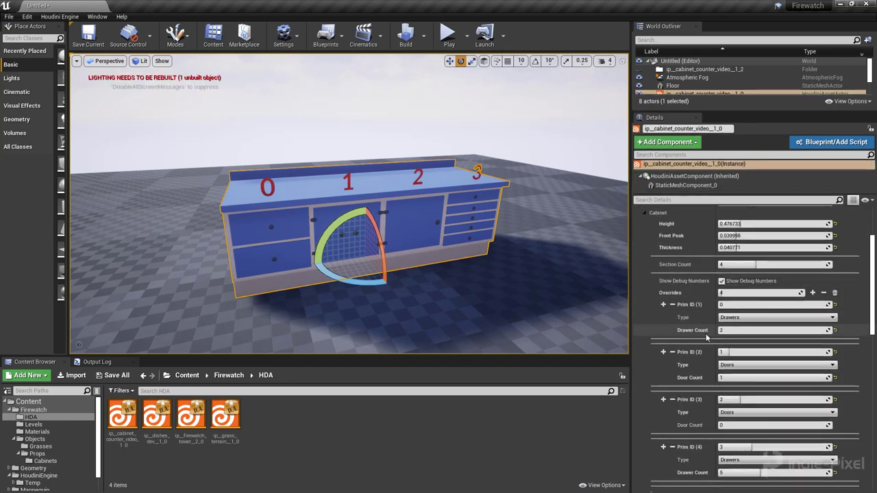
pyautogui.scroll(7, 704, 345)
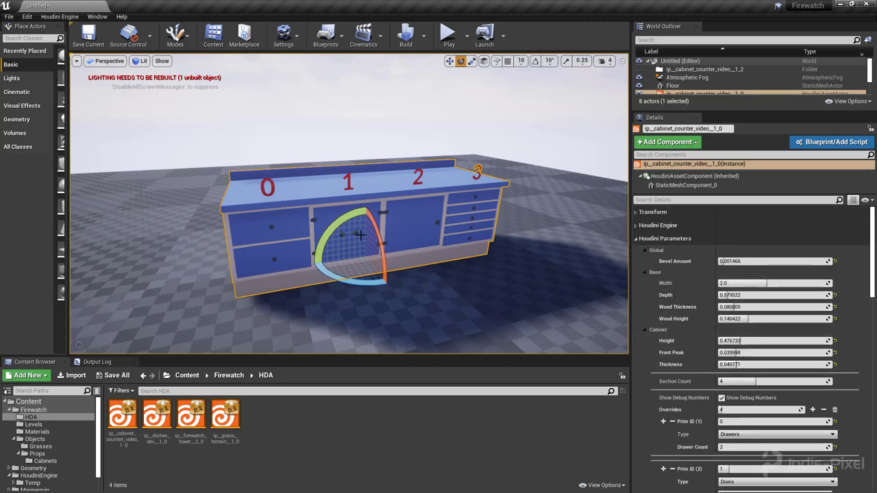
pyautogui.moveTo(493, 288); pyautogui.dragTo(438, 293, button='right')
pyautogui.moveTo(270, 318); pyautogui.dragTo(271, 330)
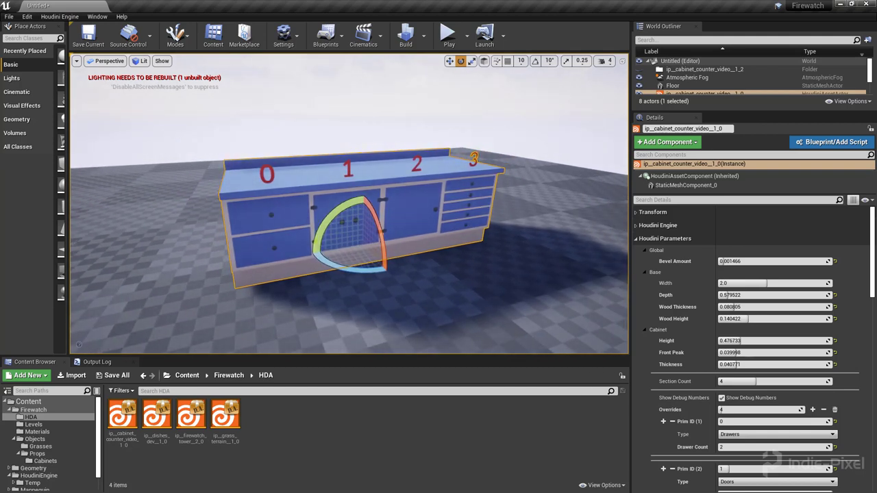